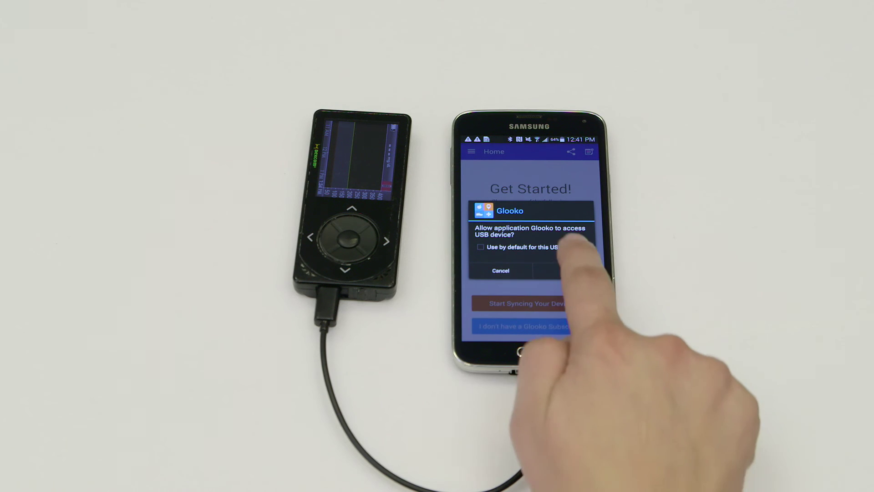
click(567, 270)
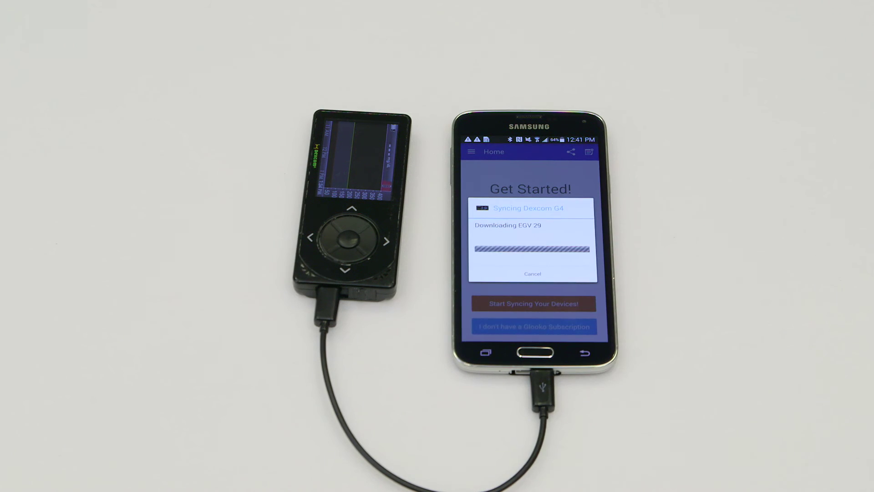